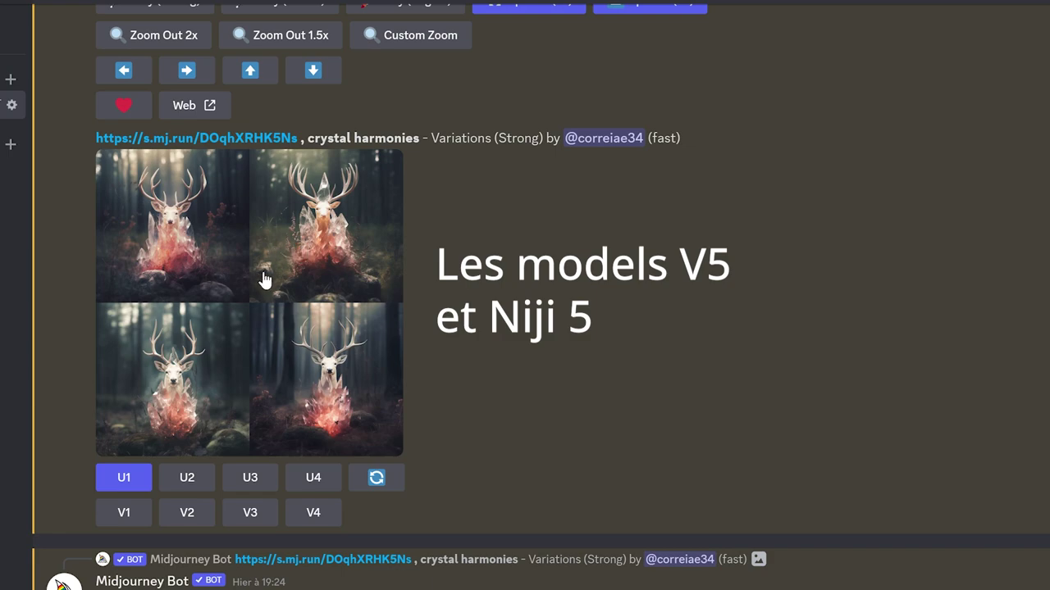
- Examine the crystal harmonies deer grid, the enlarged Image #1 with its Upscale (2x) and Upscale (4x) options, and the 2x result
scroll(473, 405, up, 1)
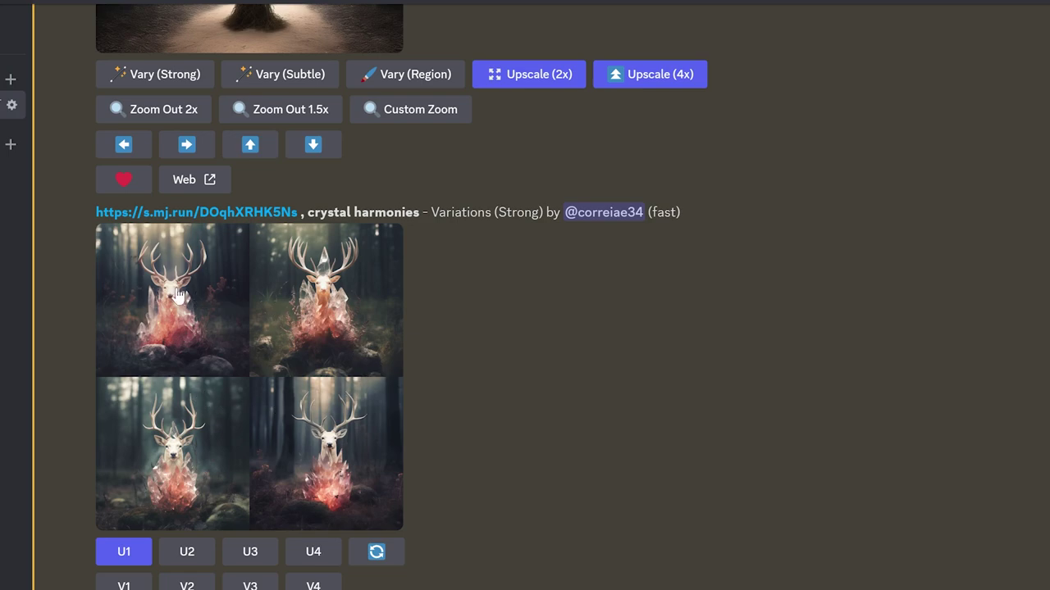
scroll(336, 304, down, 1)
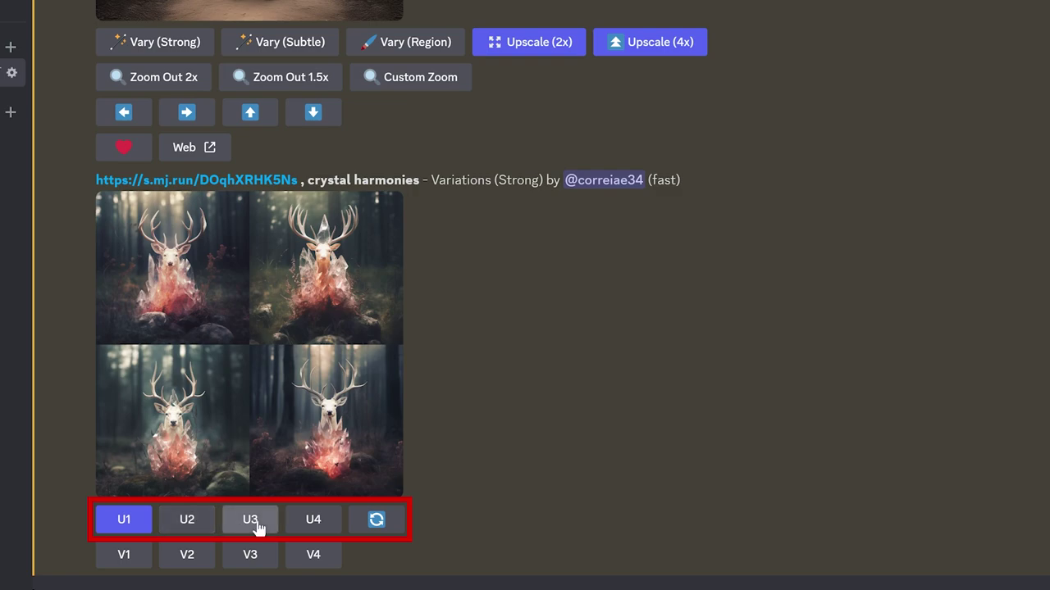
scroll(481, 426, down, 6)
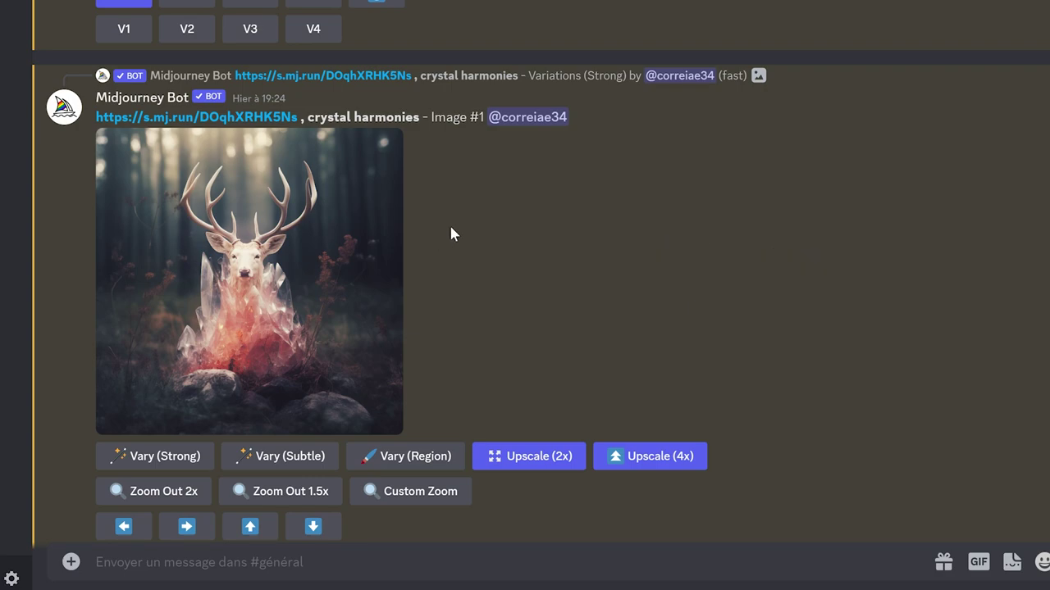
scroll(451, 234, down, 1)
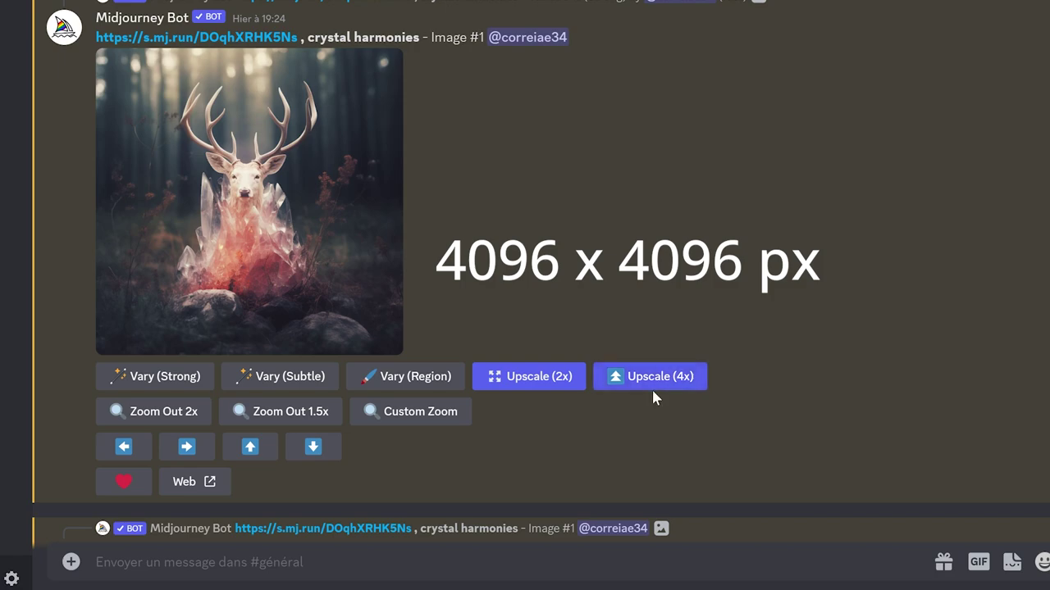
scroll(654, 390, down, 4)
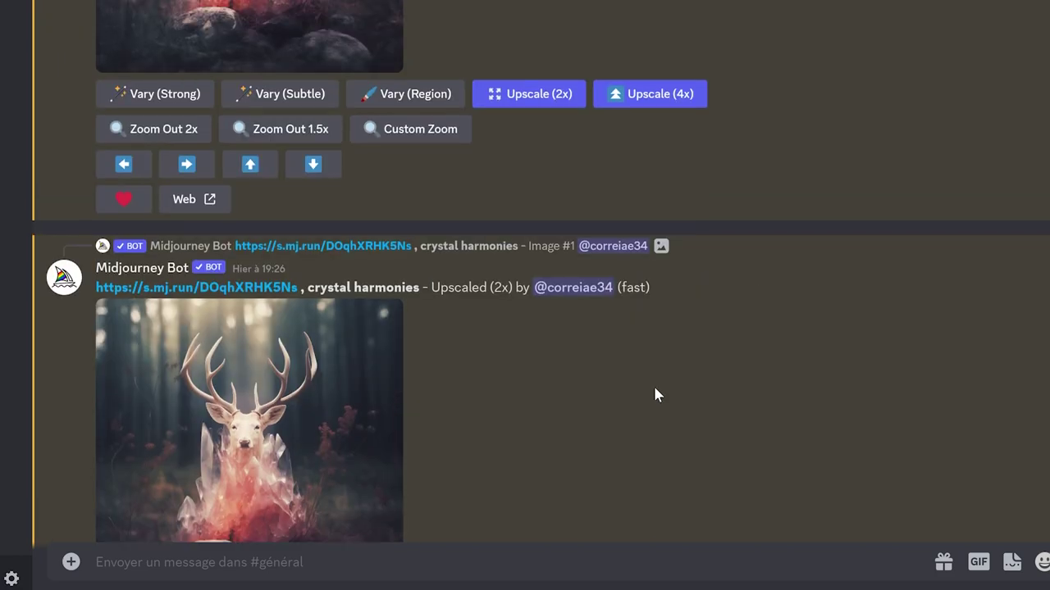
scroll(654, 388, up, 3)
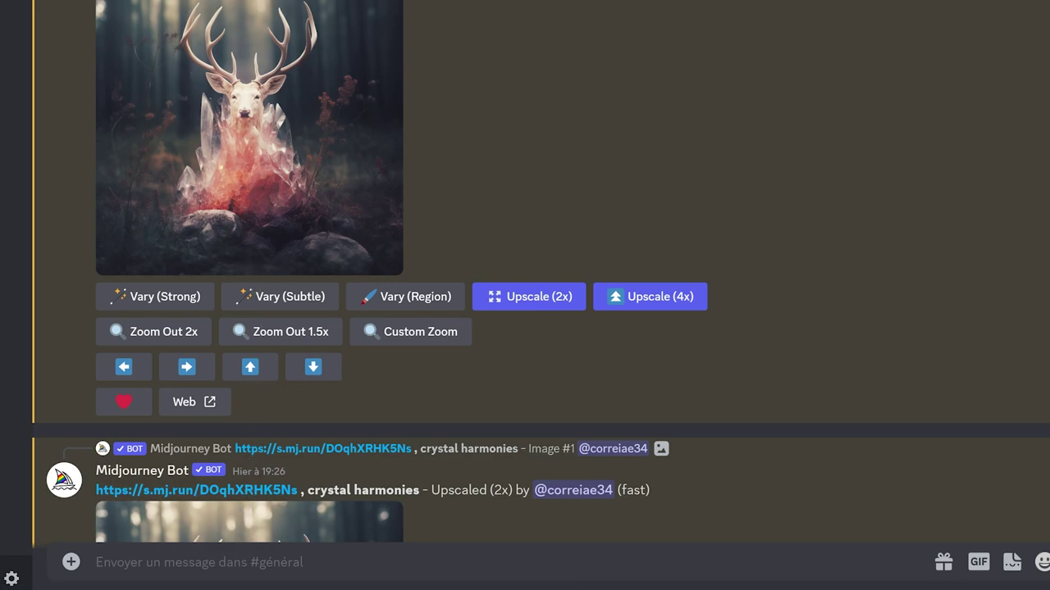
- Start the Midjourney /show command and fill its job_id with the Job ID copied from the newest crystal harmonies upscale in the web gallery
text(/)
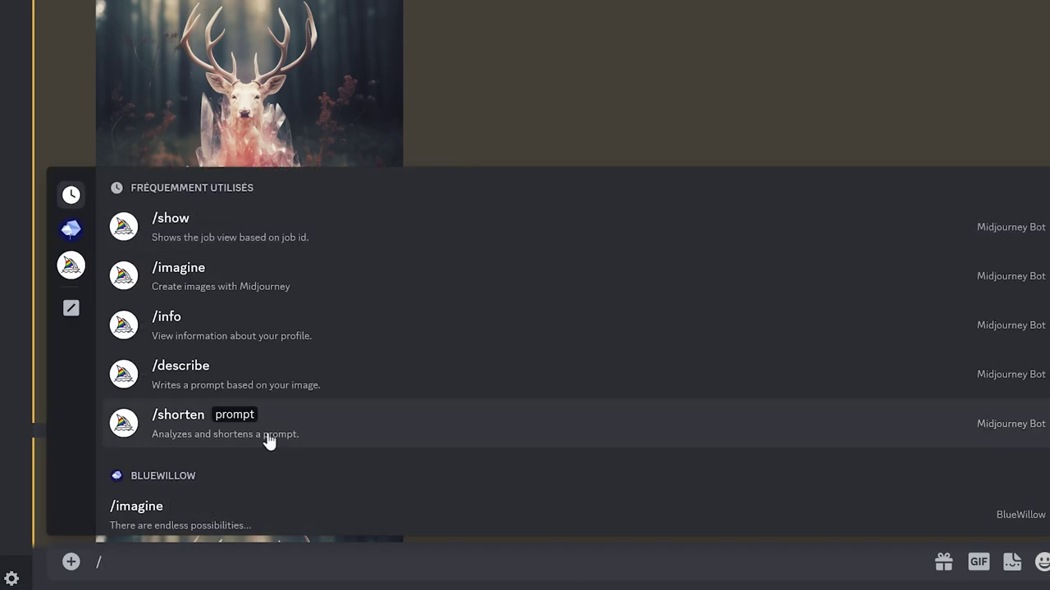
click(171, 225)
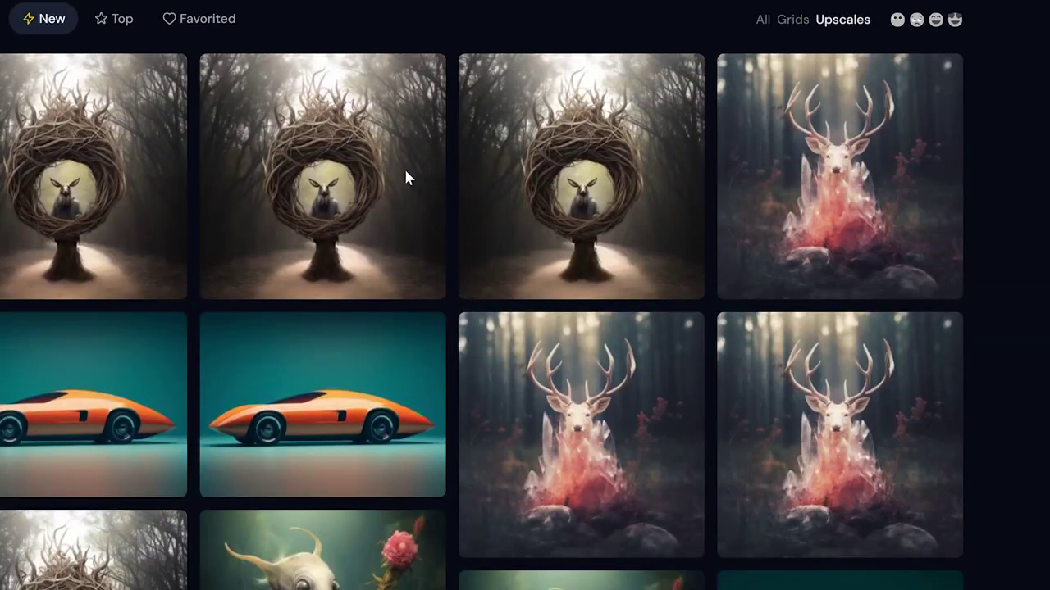
mouse_move(731, 110)
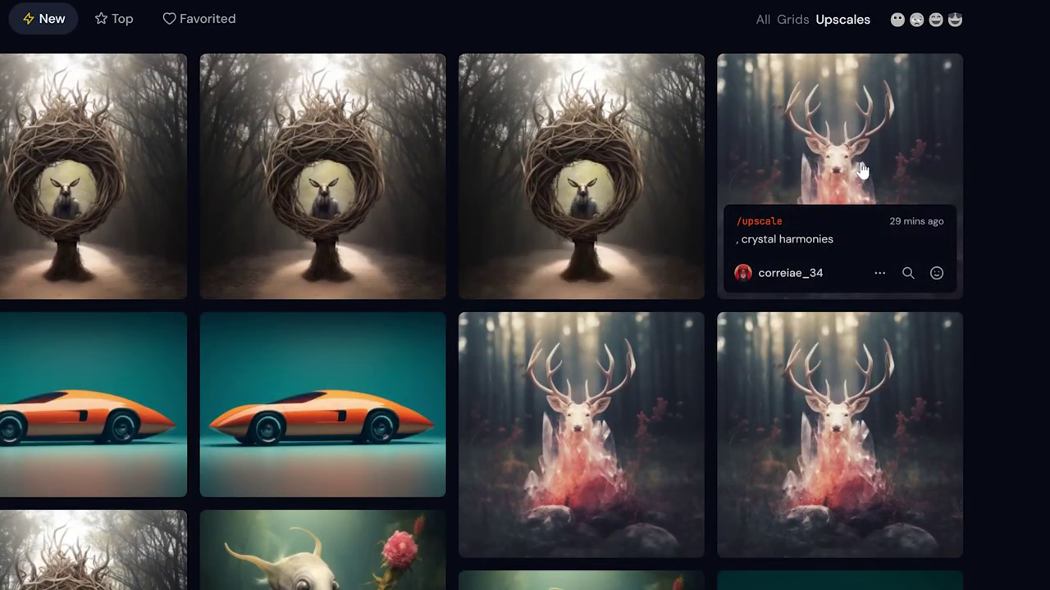
click(879, 278)
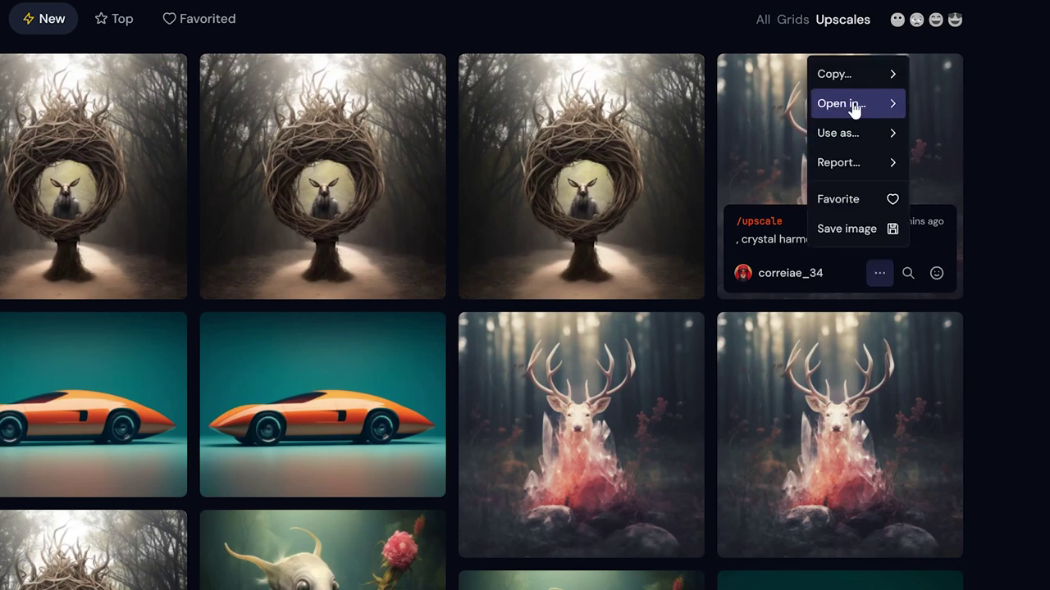
mouse_move(845, 75)
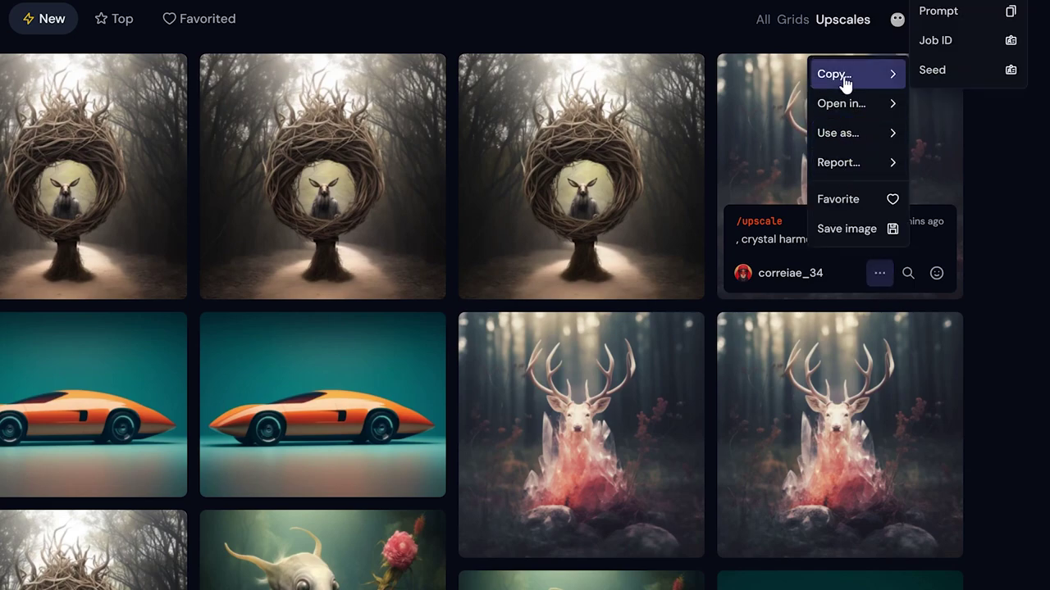
click(938, 43)
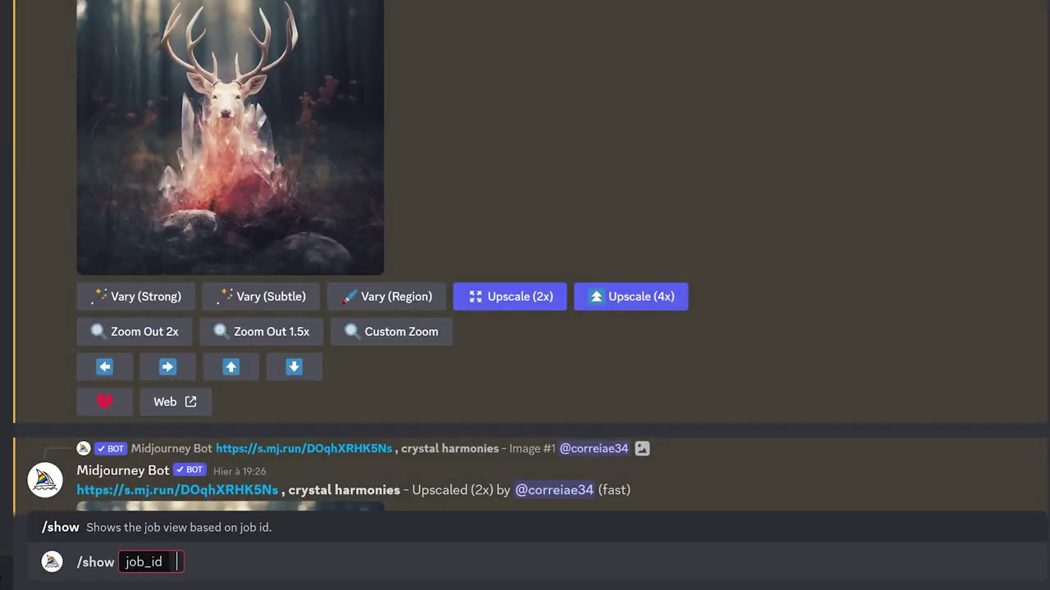
text(1b123a46-2261-41ca-a12b-8ce0126964dd)
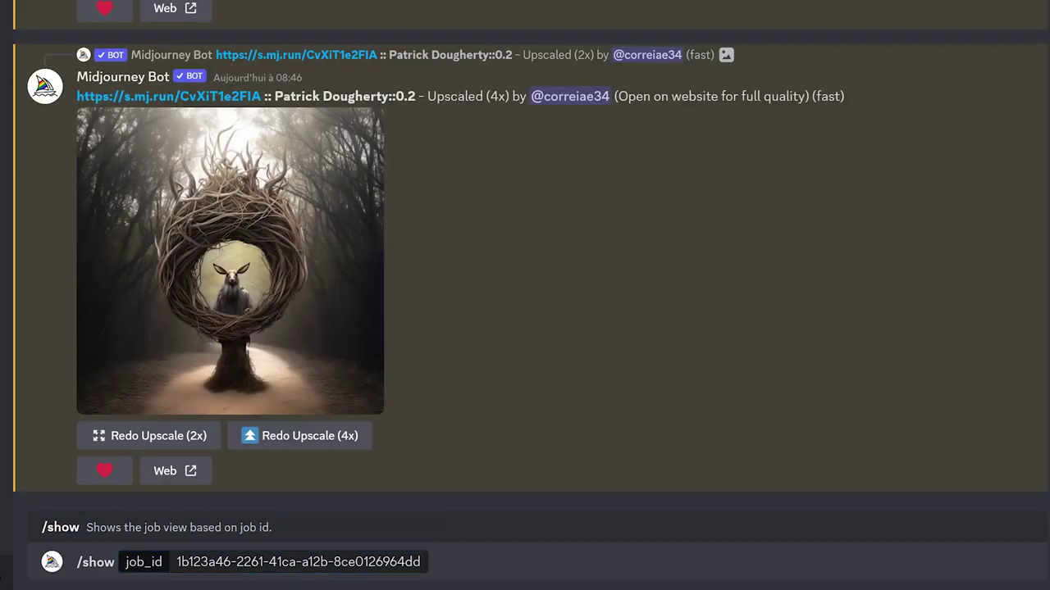
- Clear the job ID from the unsent /show command
key(BackSpace)
key(BackSpace)
key(BackSpace)
key(BackSpace)
key(BackSpace)
key(BackSpace)
key(BackSpace)
key(BackSpace)
key(BackSpace)
key(BackSpace)
key(BackSpace)
key(BackSpace)
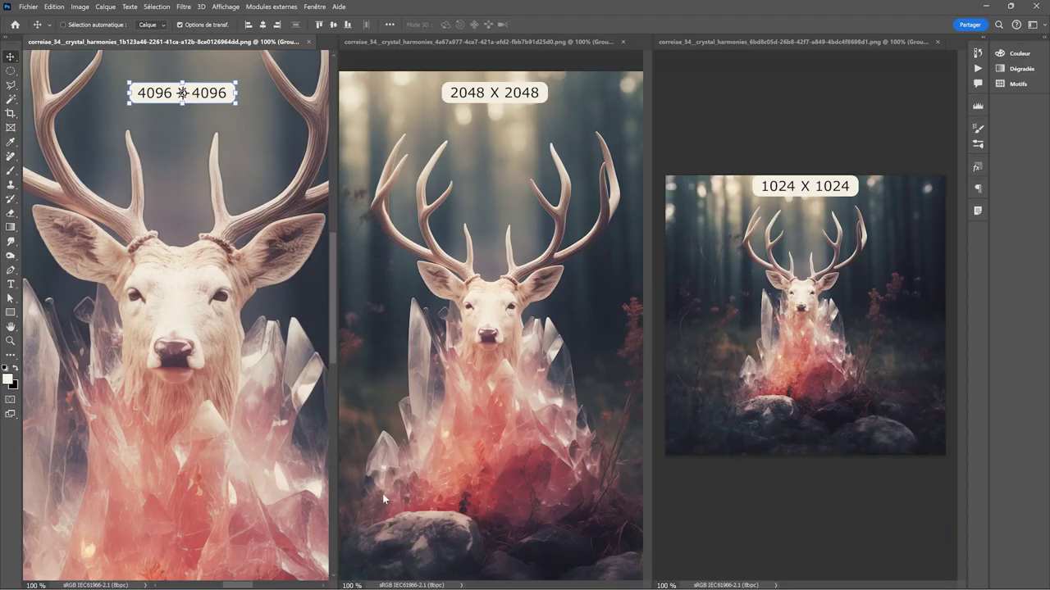
- Switch to Photoshop and view the 1024 x 1024 and 4096 x 4096 deer images side by side
click(779, 355)
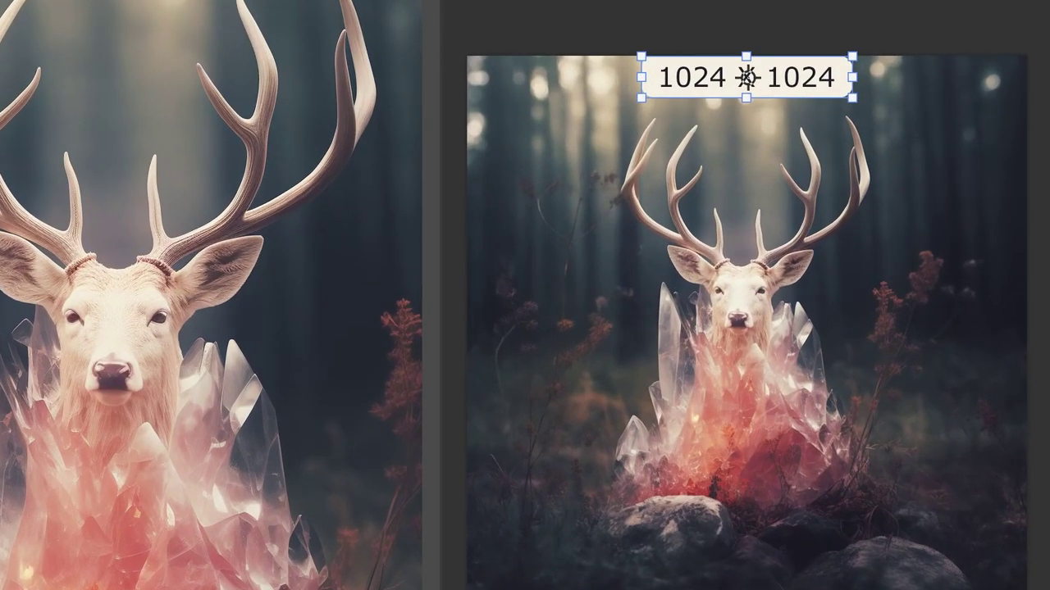
key(Return)
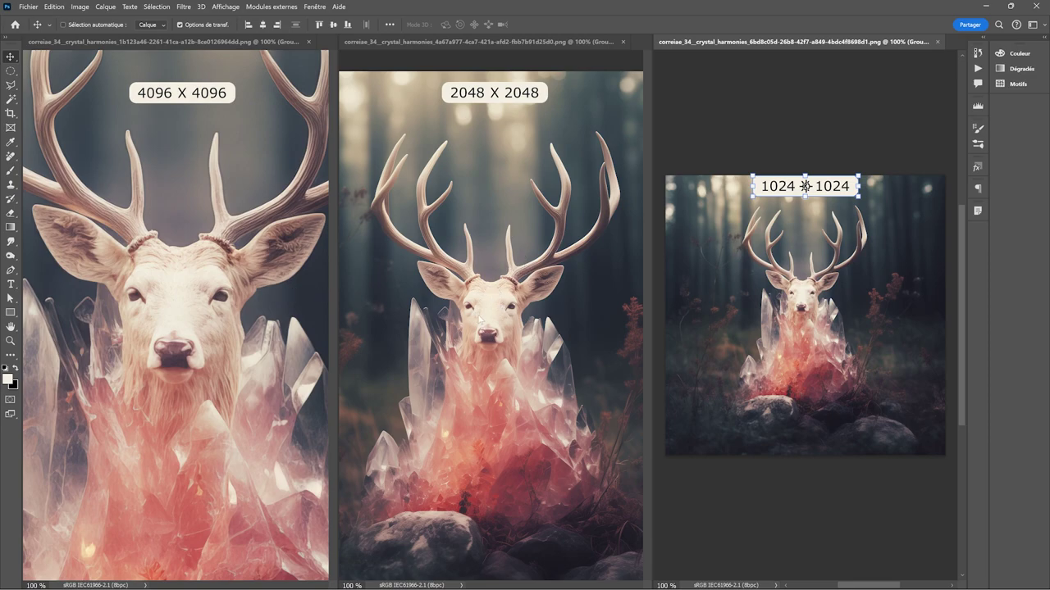
click(190, 301)
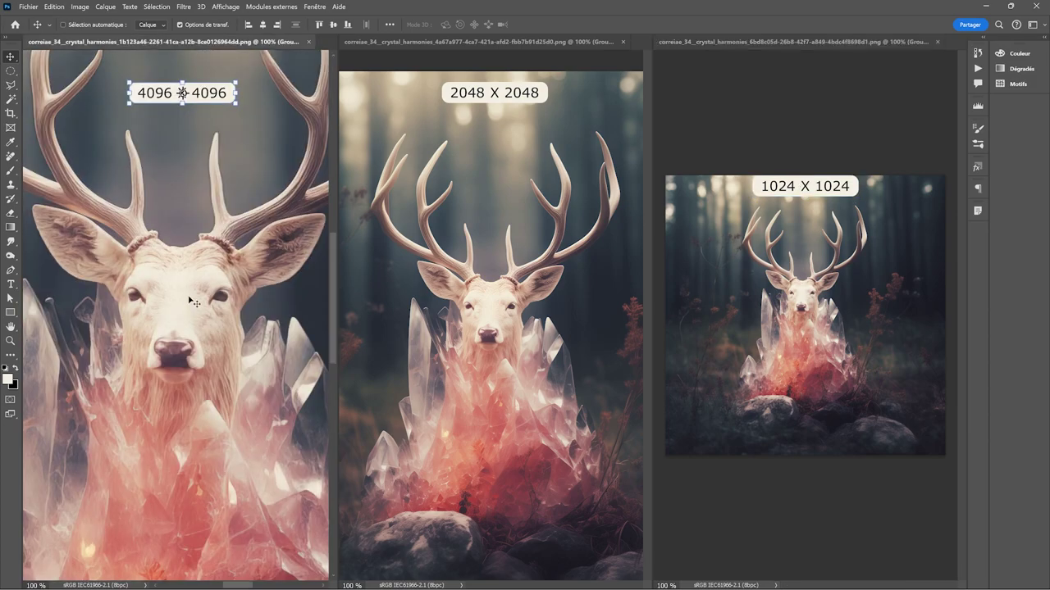
- Inspect the fine details of the 4096 x 4096 and 2048 x 2048 deer images with the Zoom tool
click(11, 340)
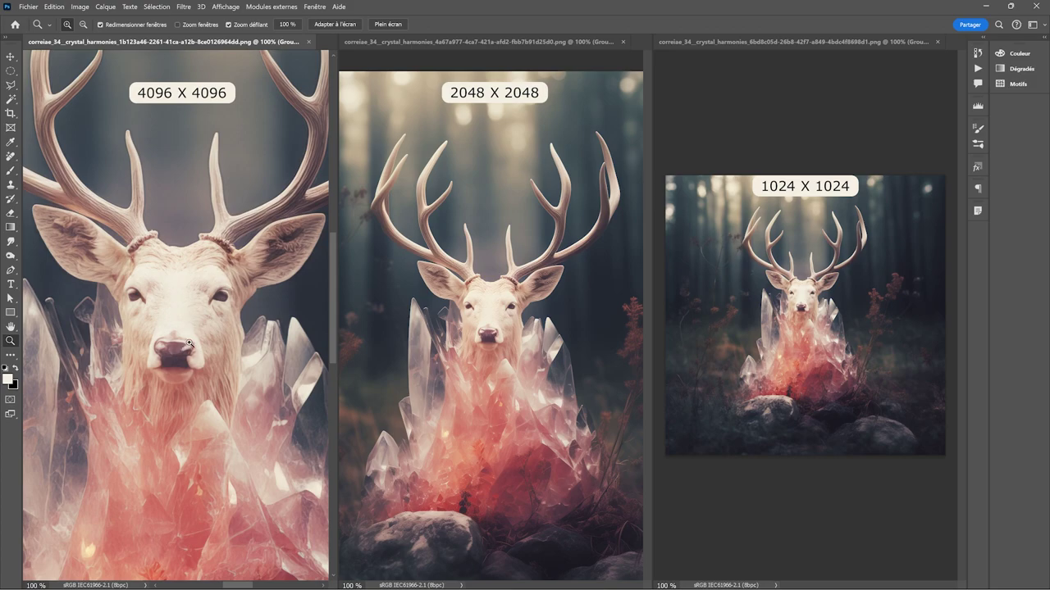
click(218, 313)
click(218, 312)
drag(119, 413, 238, 238)
click(510, 275)
drag(509, 275, 508, 361)
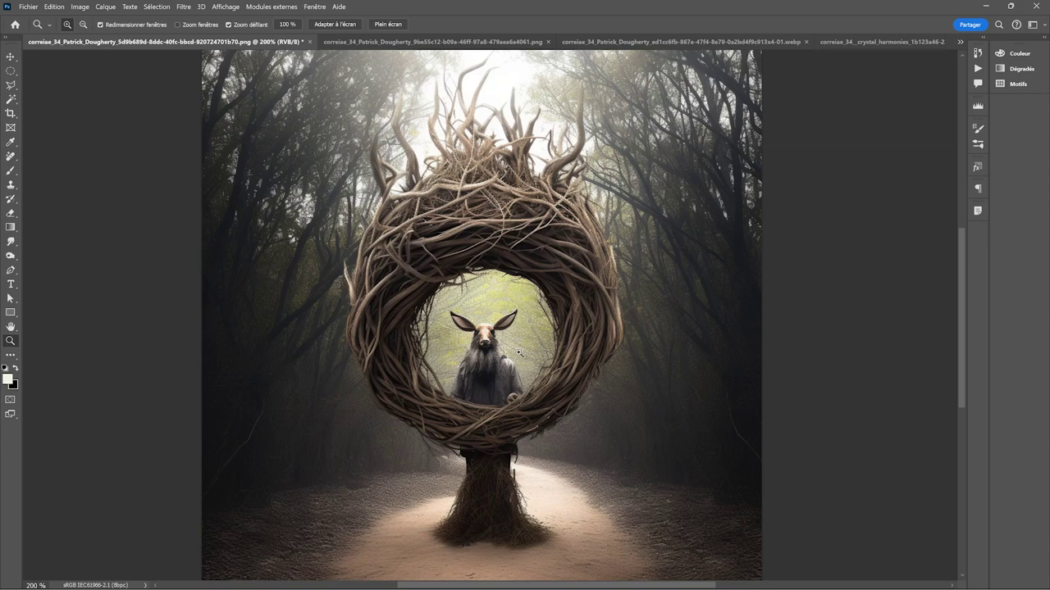
- Compare the detail of the bearded creature inside the wicker ring across the three open Patrick Dougherty images at different magnifications
drag(503, 347, 516, 300)
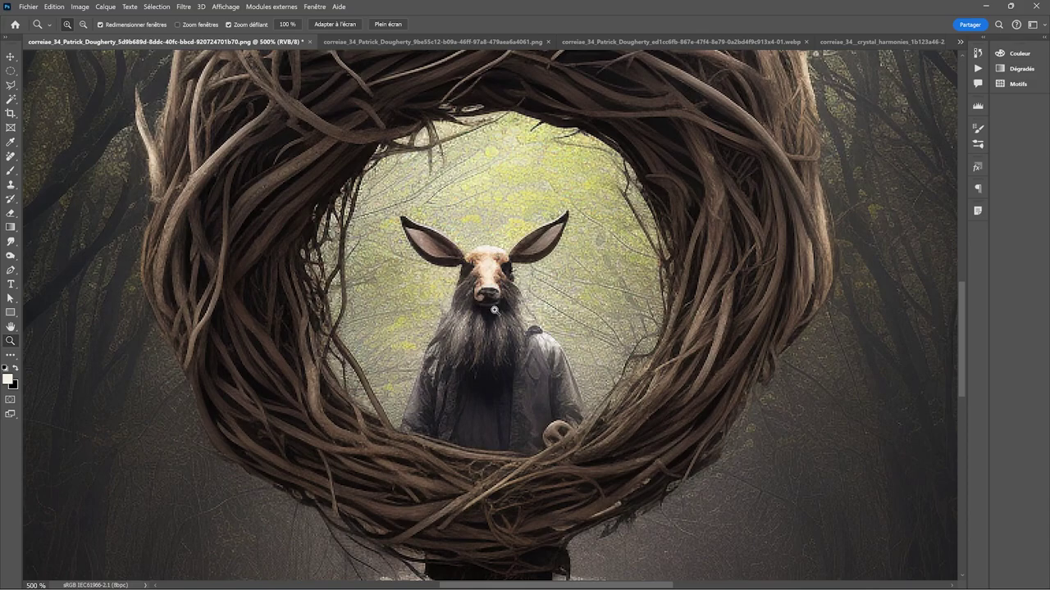
key(ctrl+0)
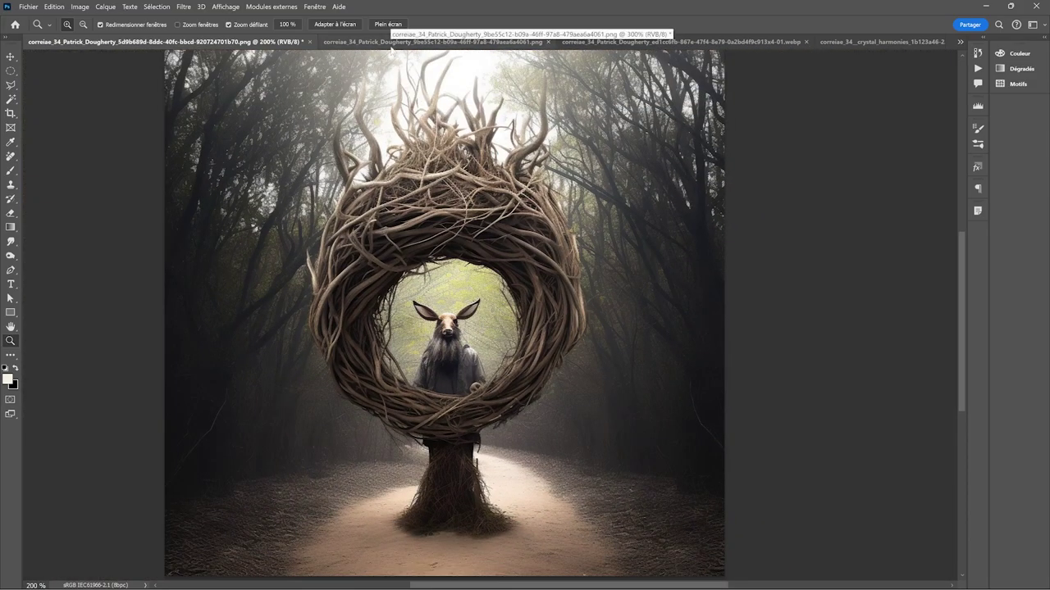
click(390, 46)
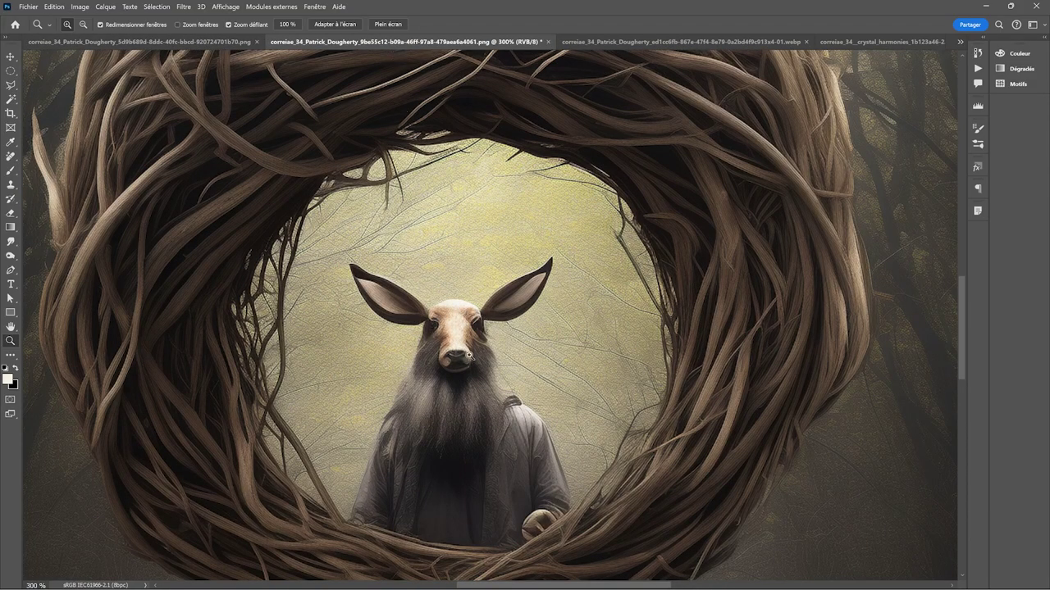
click(605, 43)
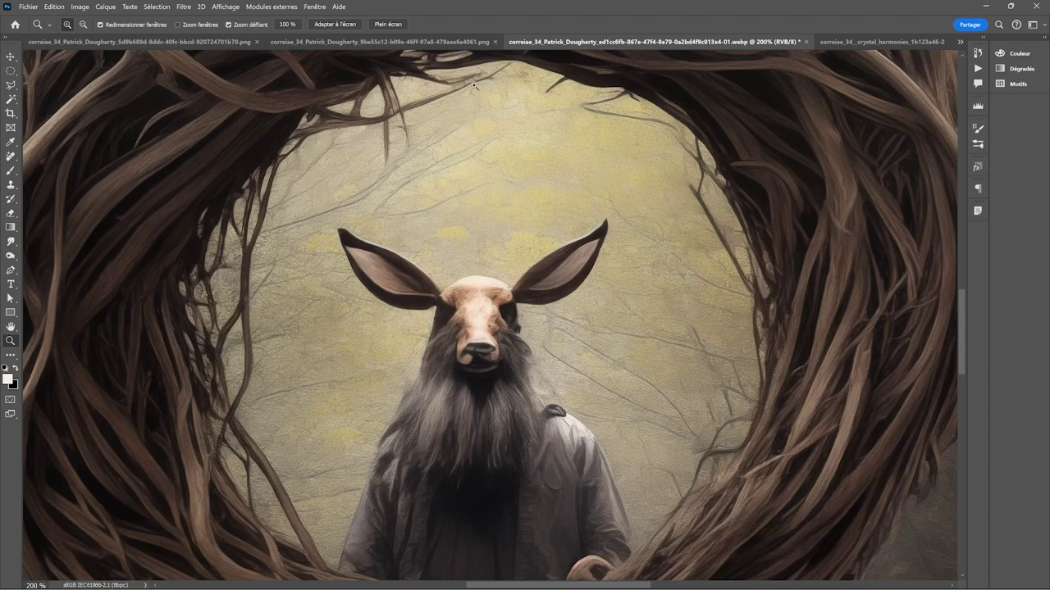
click(416, 42)
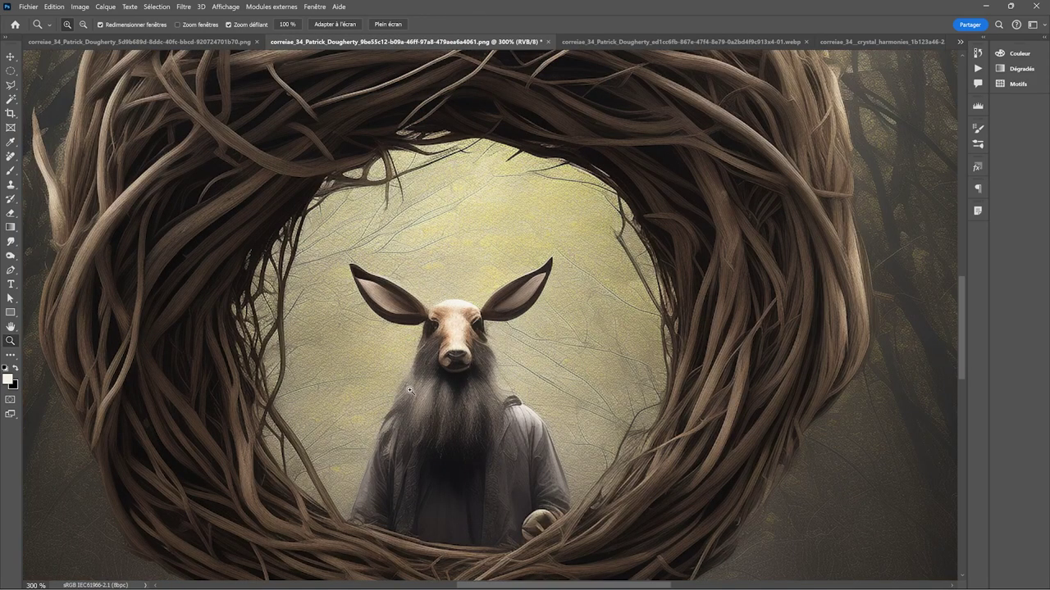
drag(484, 384, 458, 328)
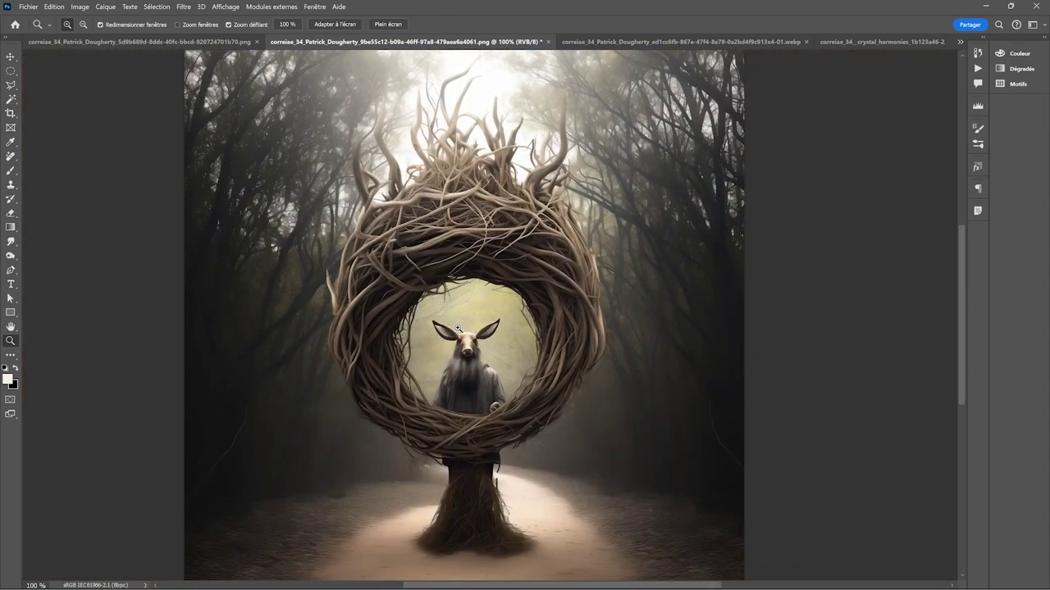